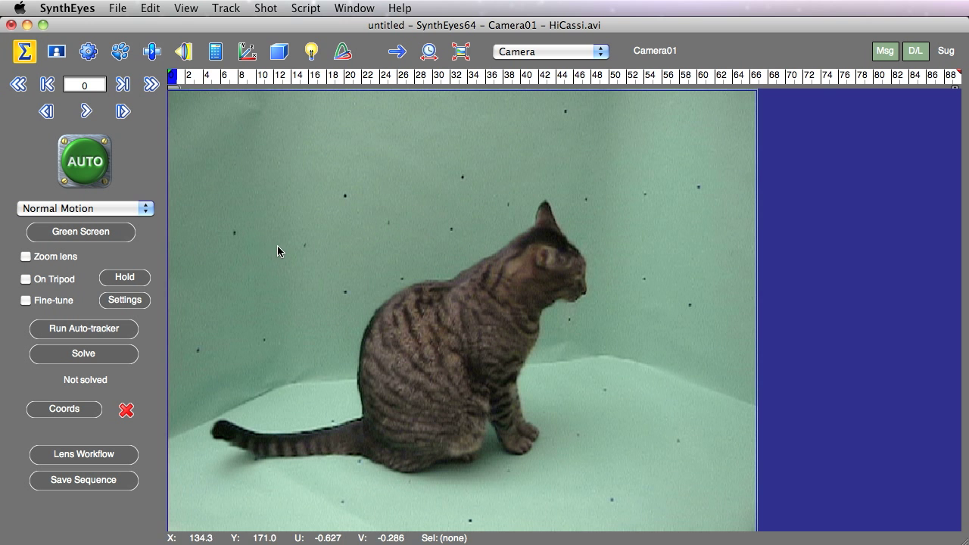
- Enable green screen mode for the cat shot using the automatic average key color
{"action": "left_click_drag", "start_coordinate": [225, 74], "coordinate": [149, 141]}
{"action": "left_click", "coordinate": [92, 236]}
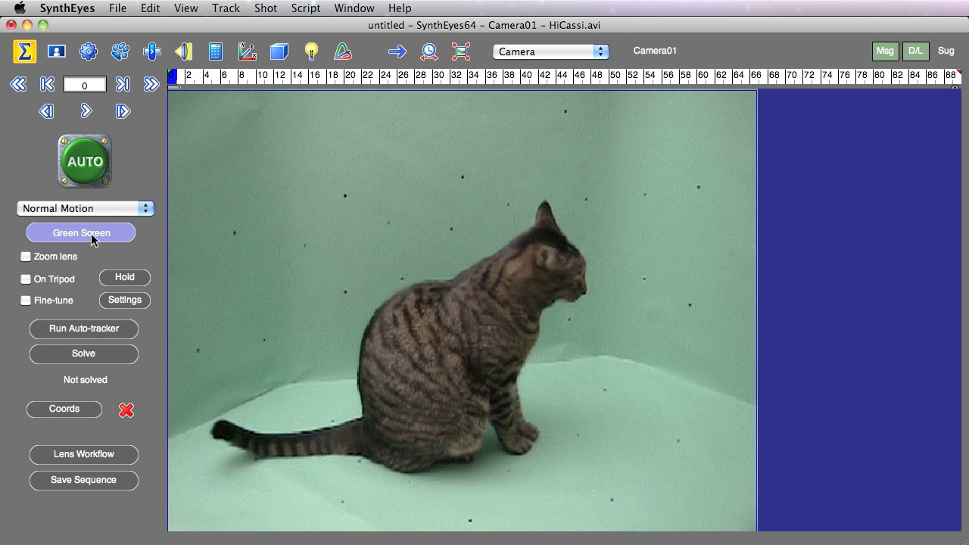
{"action": "left_click_drag", "start_coordinate": [355, 163], "coordinate": [218, 212]}
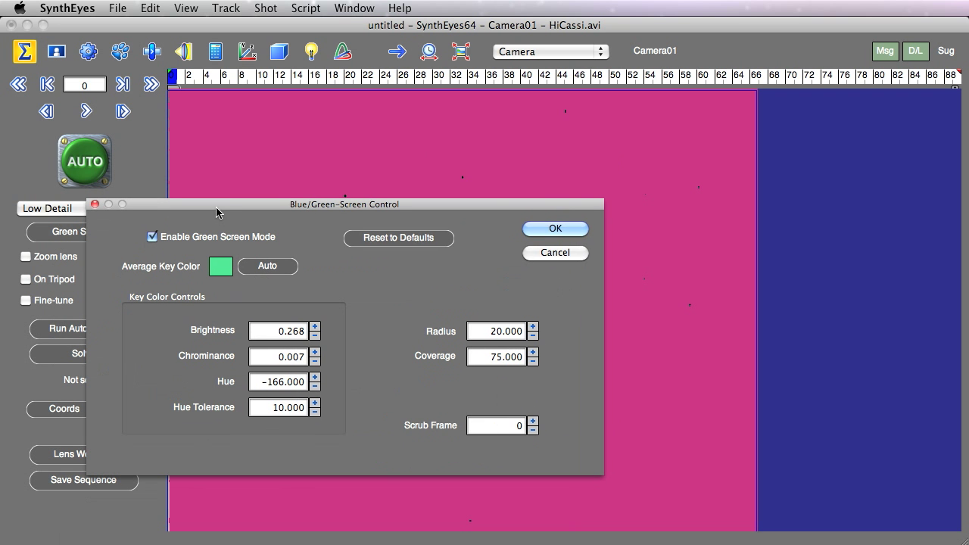
{"action": "left_click", "coordinate": [558, 230]}
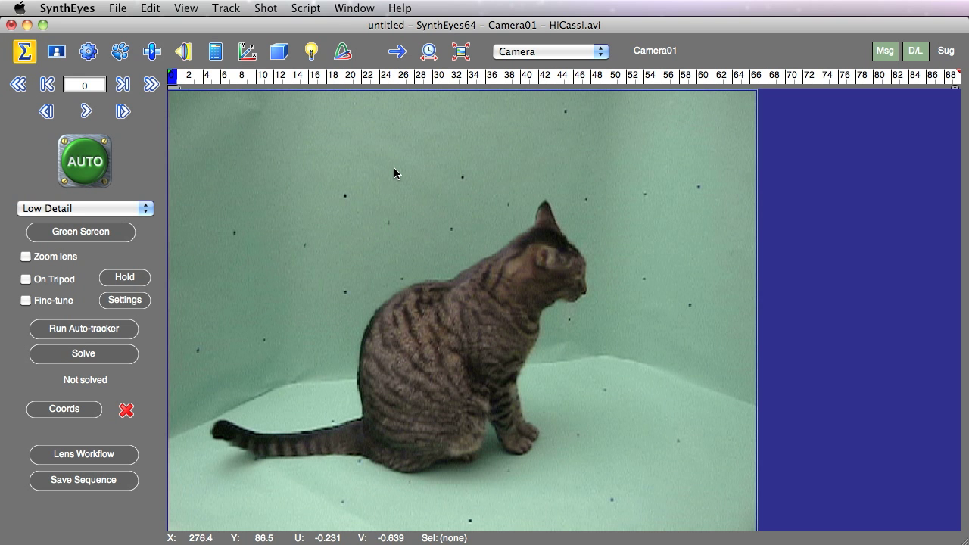
- Switch the viewport to Perspective, unlocked from the shot camera, and frame the green camera object with open space in front of it
{"action": "left_click", "coordinate": [520, 59]}
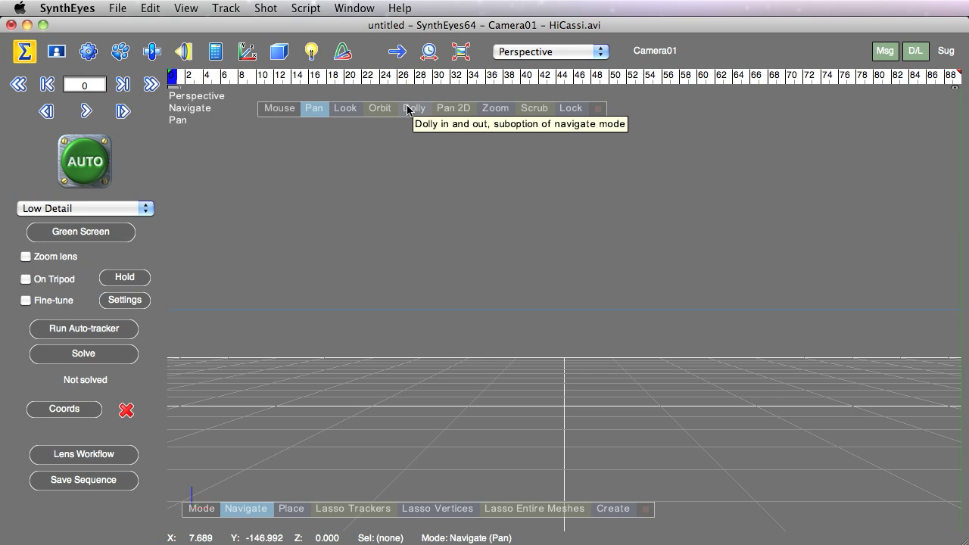
{"action": "left_click", "coordinate": [407, 109]}
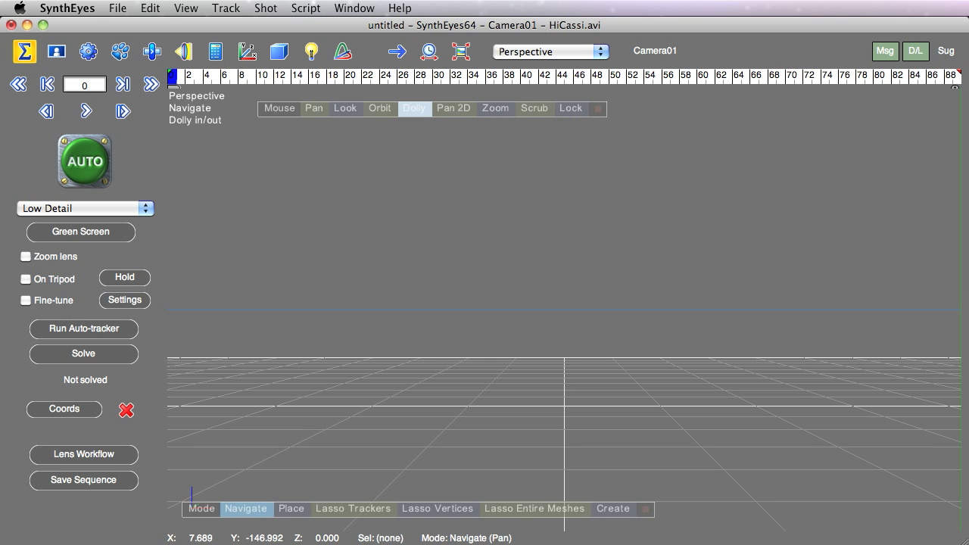
{"action": "left_click", "coordinate": [562, 111]}
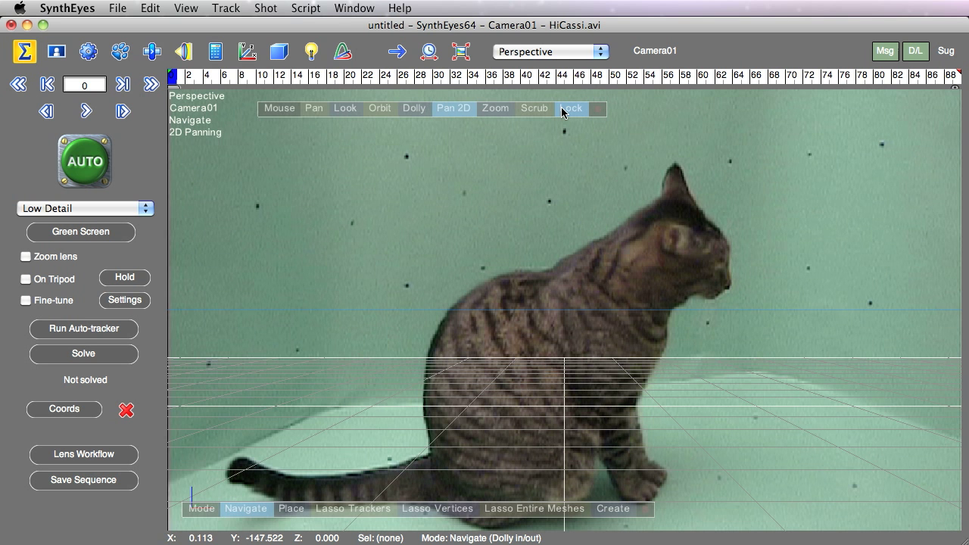
{"action": "left_click", "coordinate": [562, 111]}
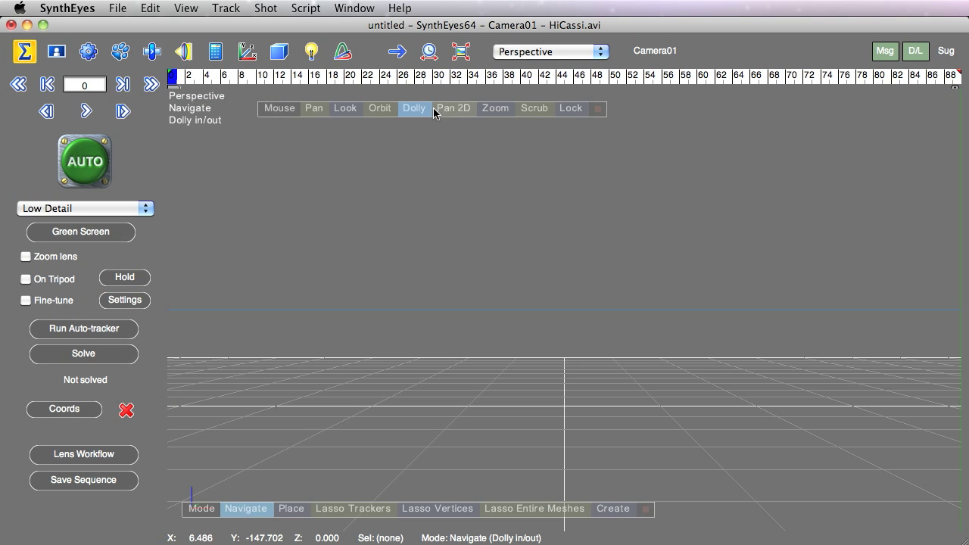
{"action": "mouse_move", "coordinate": [409, 112]}
{"action": "left_mouse_down"}
{"action": "mouse_move", "coordinate": [405, 136]}
{"action": "mouse_move", "coordinate": [404, 99]}
{"action": "mouse_move", "coordinate": [376, 110]}
{"action": "mouse_move", "coordinate": [398, 302]}
{"action": "mouse_move", "coordinate": [390, 431]}
{"action": "mouse_move", "coordinate": [407, 107]}
{"action": "left_mouse_up"}
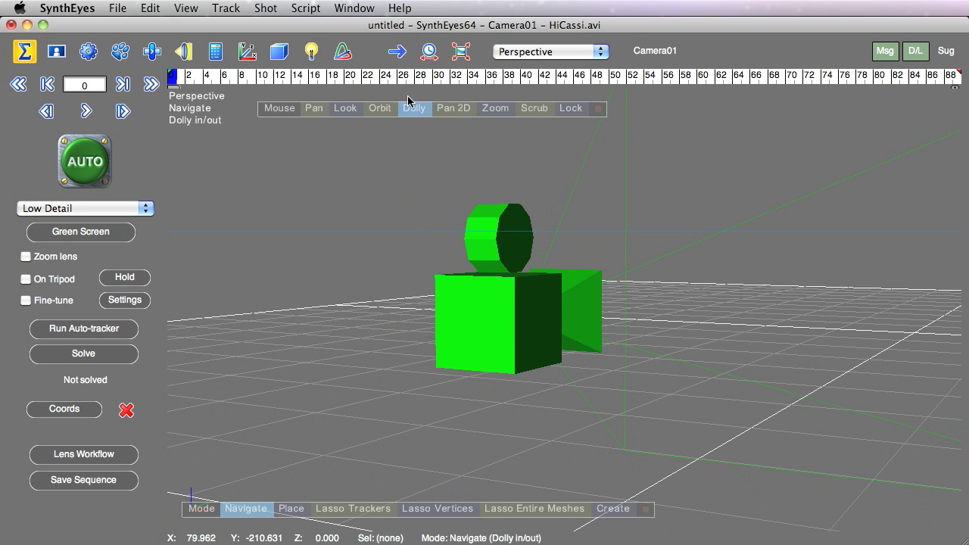
{"action": "left_click_drag", "start_coordinate": [337, 110], "coordinate": [528, 67]}
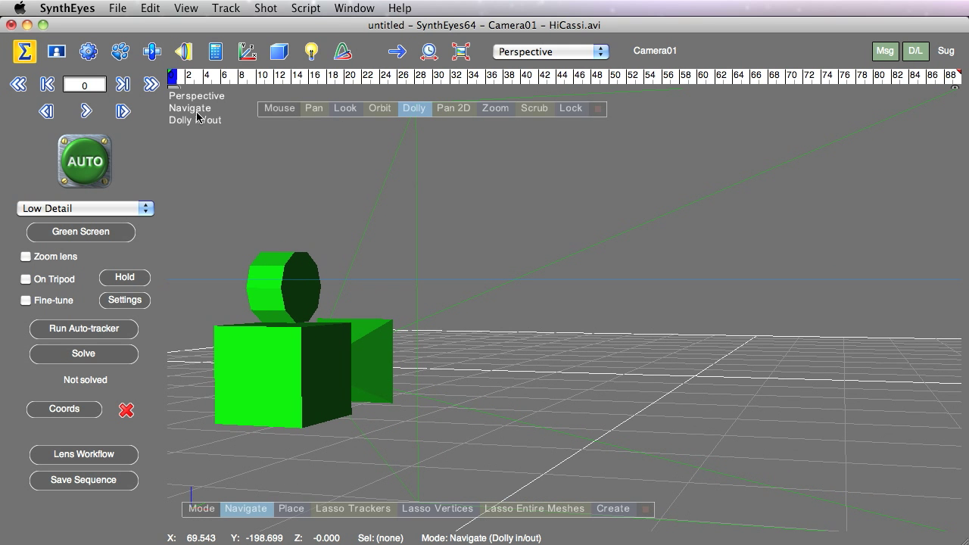
- Create a 16 by 12 grid projection screen for Camera01 at distance 30 without alpha, using the Projection Screen Creator script
{"action": "left_click", "coordinate": [296, 8]}
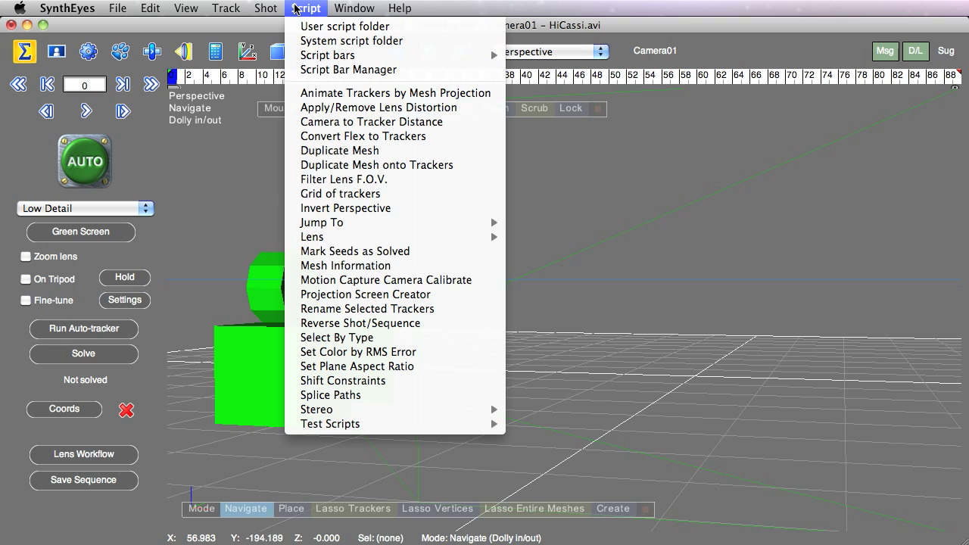
{"action": "left_click", "coordinate": [318, 295]}
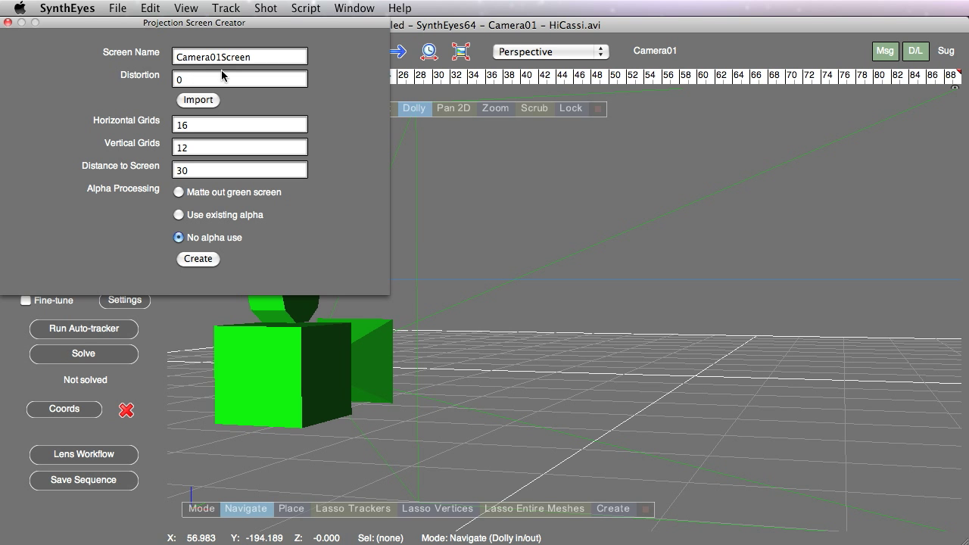
{"action": "left_click", "coordinate": [193, 261]}
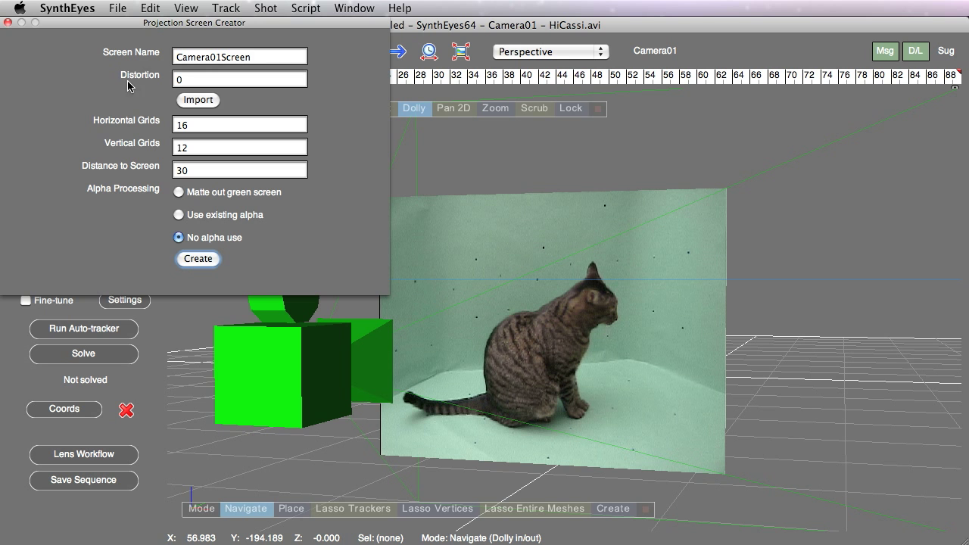
{"action": "left_click", "coordinate": [8, 23]}
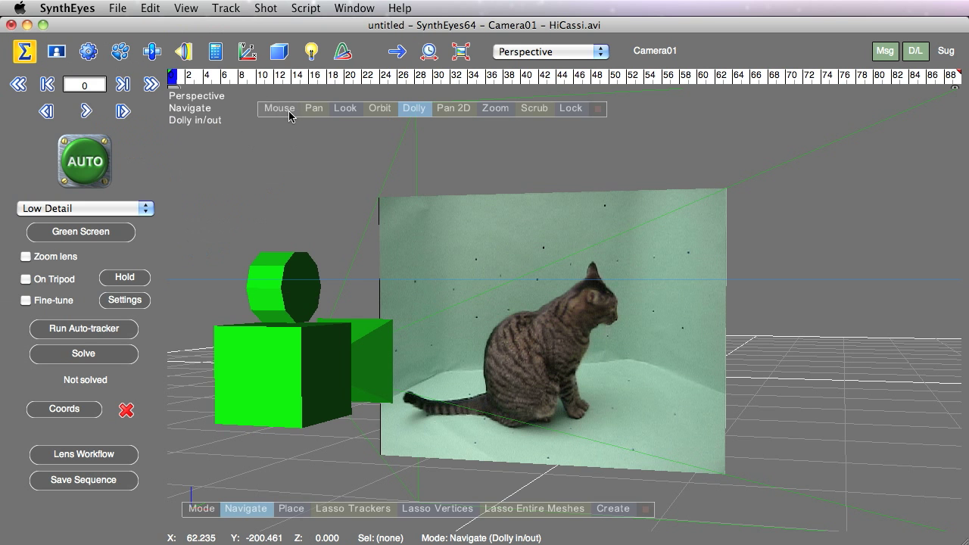
- Recreate the Camera01Screen projection screen at distance 30 with the green screen matted out
{"action": "left_click", "coordinate": [346, 108]}
{"action": "left_click_drag", "start_coordinate": [341, 112], "coordinate": [401, 100]}
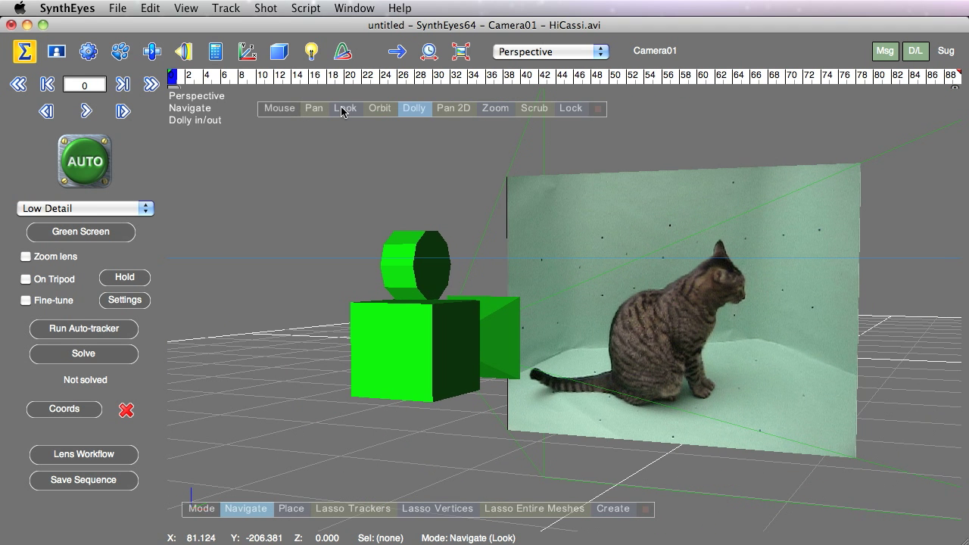
{"action": "left_click", "coordinate": [610, 286]}
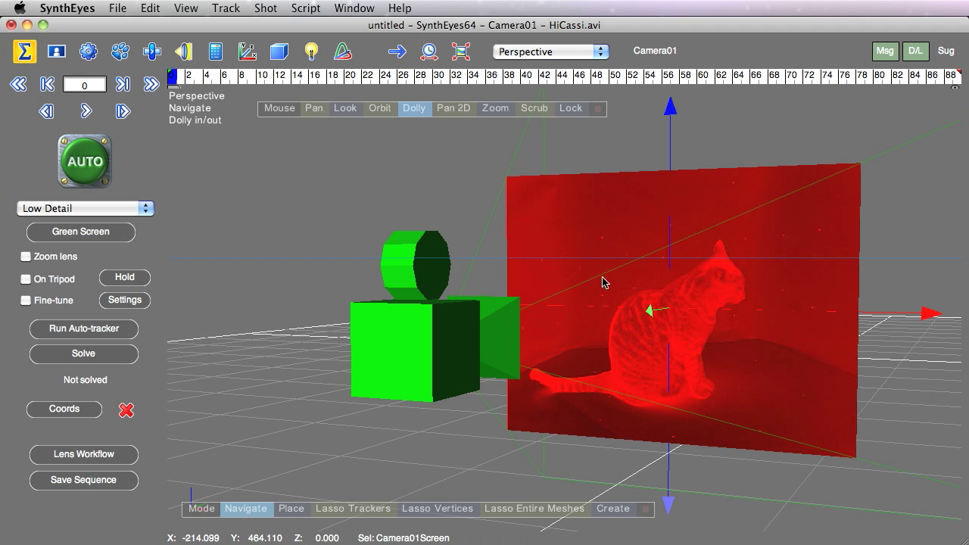
{"action": "left_click_drag", "start_coordinate": [380, 108], "coordinate": [376, 114]}
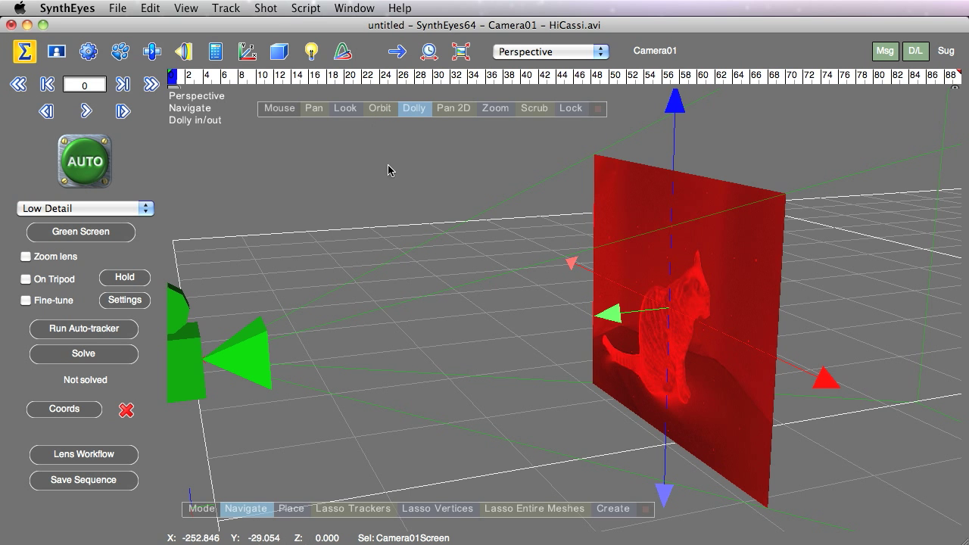
{"action": "left_click", "coordinate": [353, 273]}
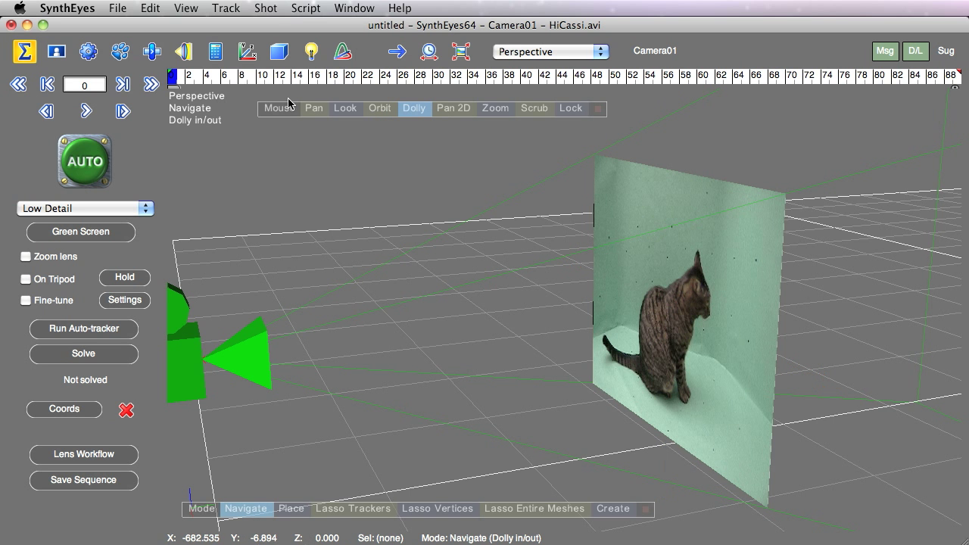
{"action": "left_click", "coordinate": [305, 8]}
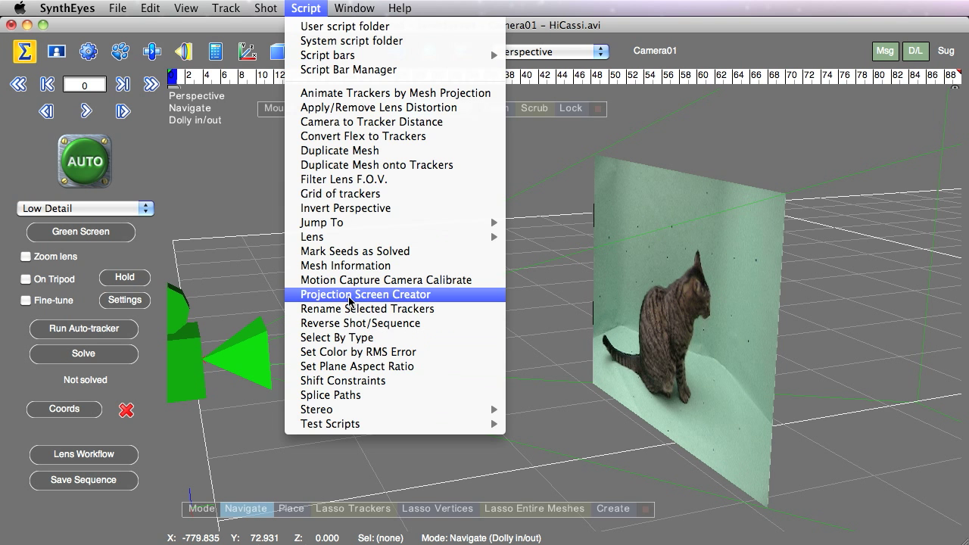
{"action": "left_click", "coordinate": [312, 294]}
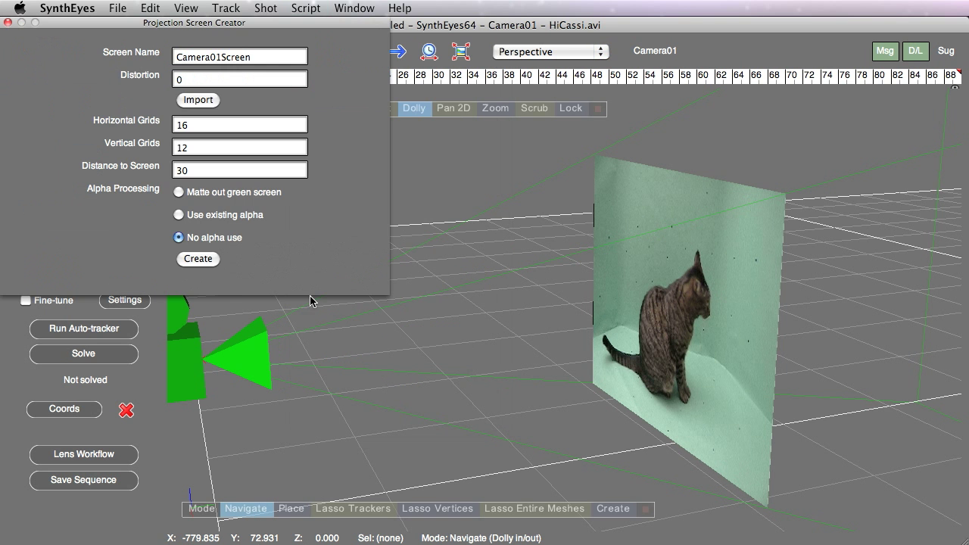
{"action": "left_click", "coordinate": [179, 192]}
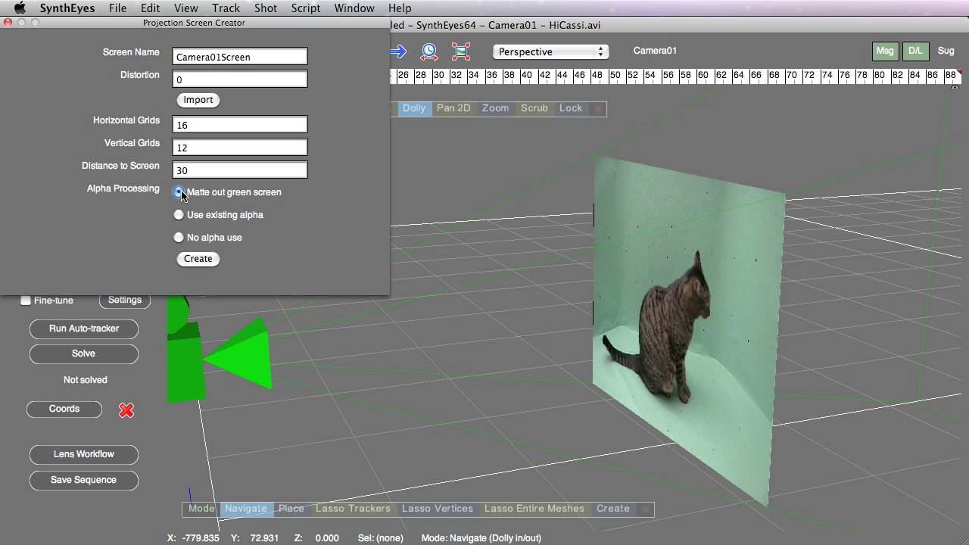
{"action": "left_click", "coordinate": [197, 258]}
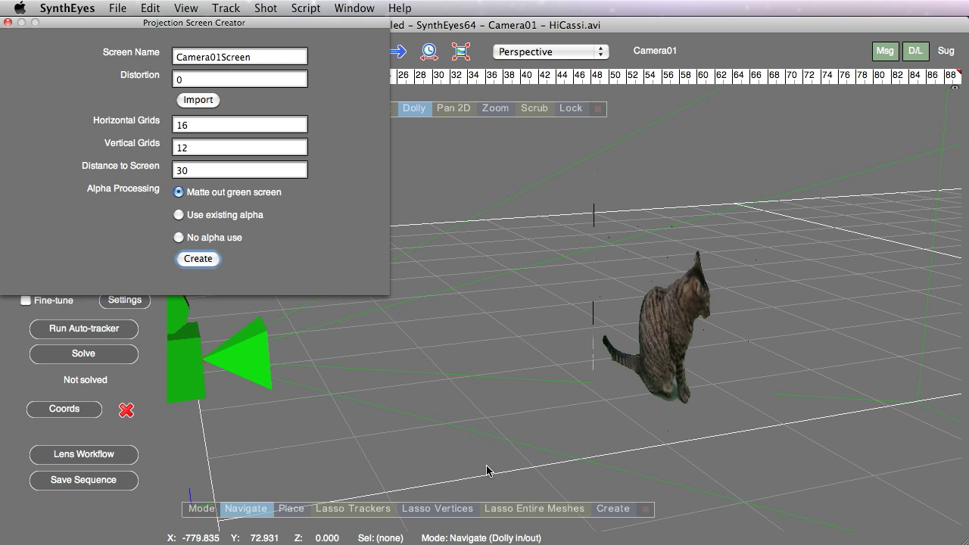
- Create a small pyramid between the camera and the cat screen, and a large pyramid behind the screen
{"action": "right_click", "coordinate": [392, 312]}
{"action": "mouse_move", "coordinate": [427, 496]}
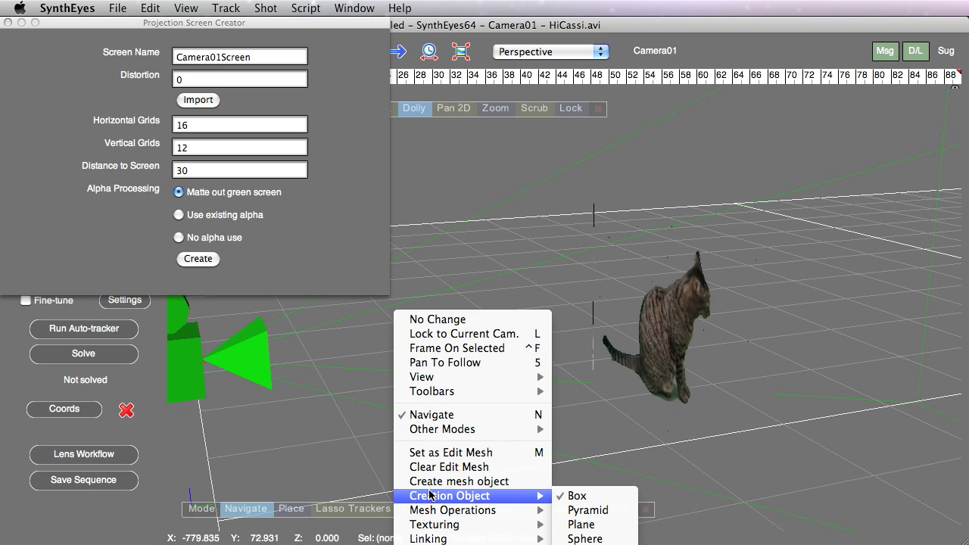
{"action": "left_click", "coordinate": [587, 510]}
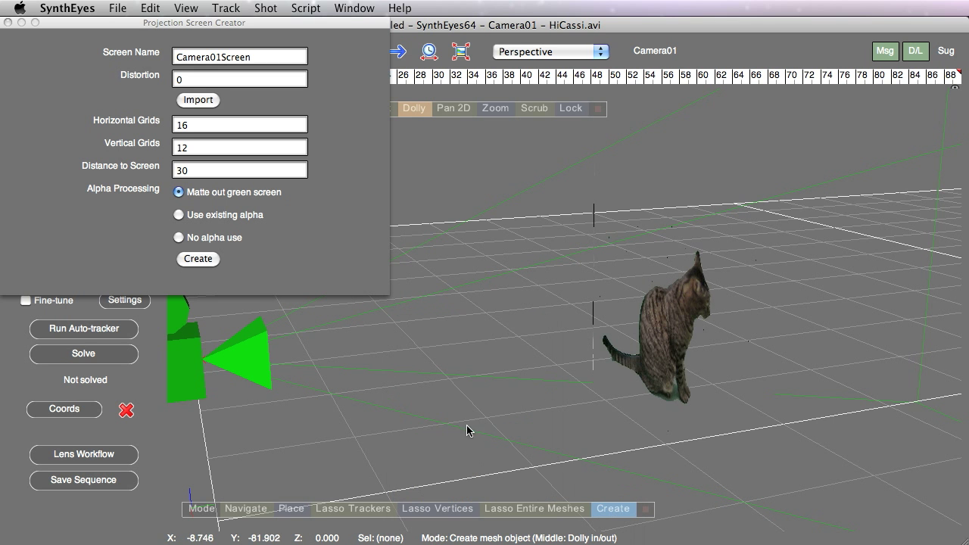
{"action": "left_click_drag", "start_coordinate": [465, 368], "coordinate": [519, 326]}
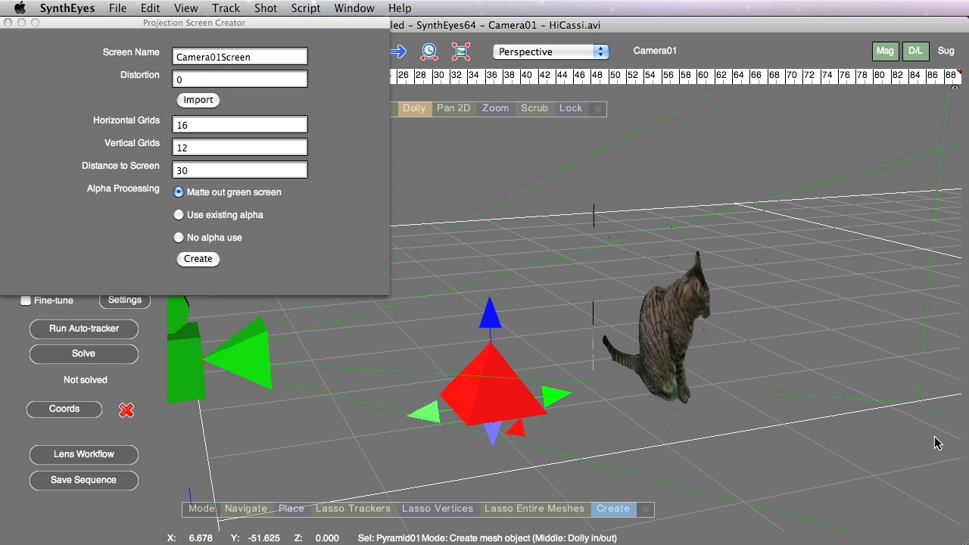
{"action": "left_click_drag", "start_coordinate": [934, 435], "coordinate": [621, 148]}
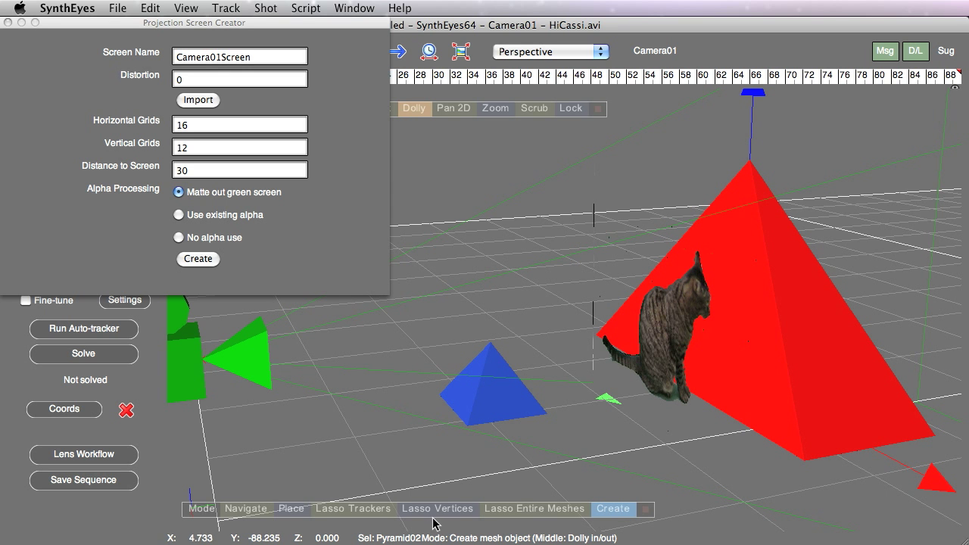
{"action": "left_click", "coordinate": [7, 22]}
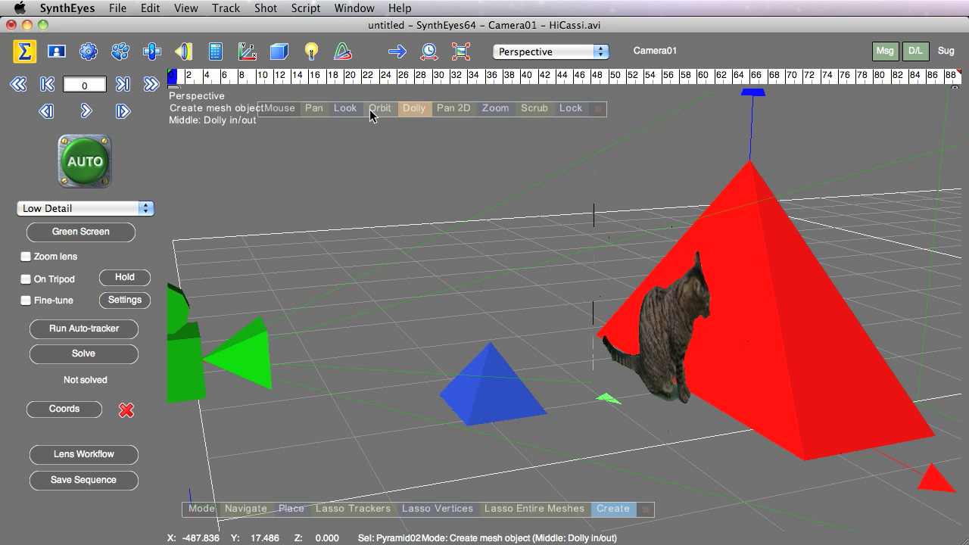
- Lock the perspective view to the current camera and turn off the background shot image
{"action": "left_click_drag", "start_coordinate": [369, 110], "coordinate": [408, 105]}
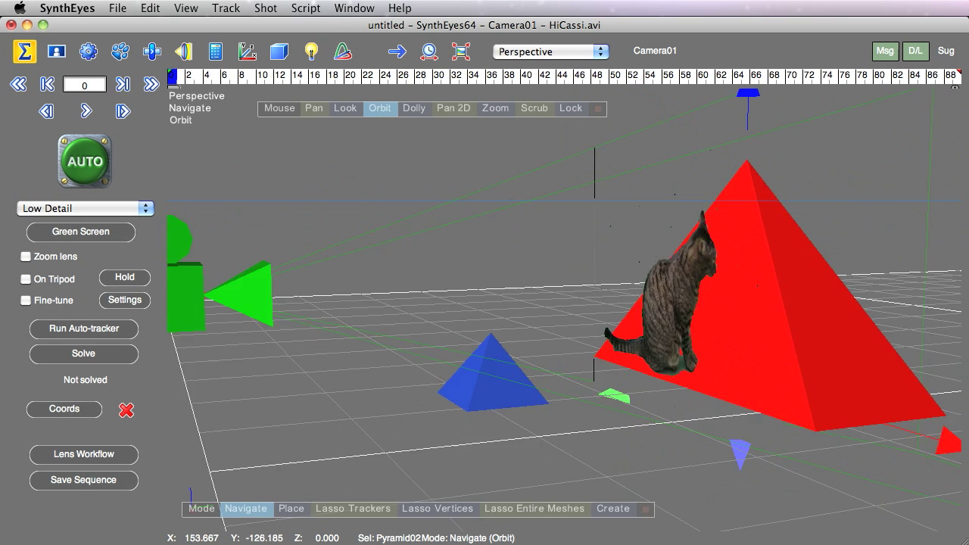
{"action": "left_click_drag", "start_coordinate": [667, 279], "coordinate": [682, 280]}
{"action": "left_click", "coordinate": [570, 108]}
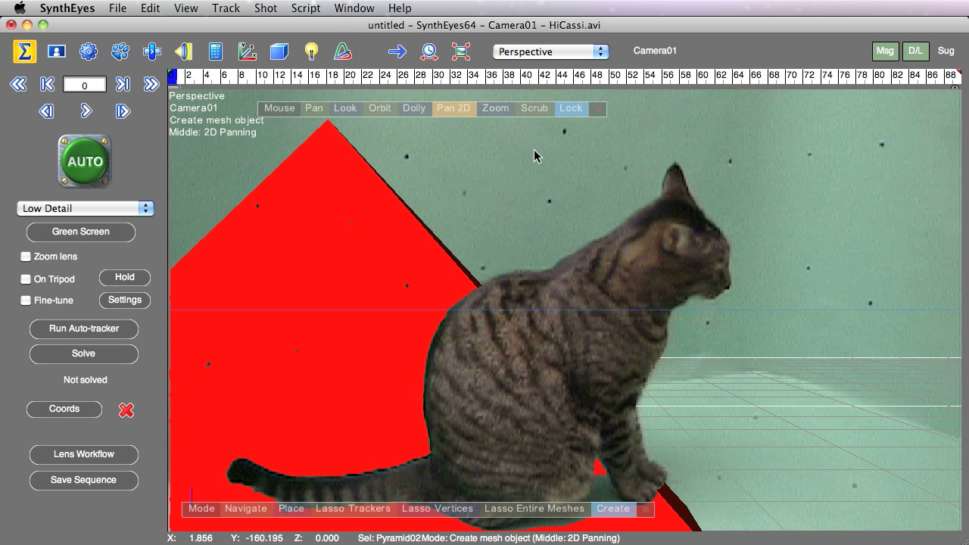
{"action": "right_click", "coordinate": [442, 160]}
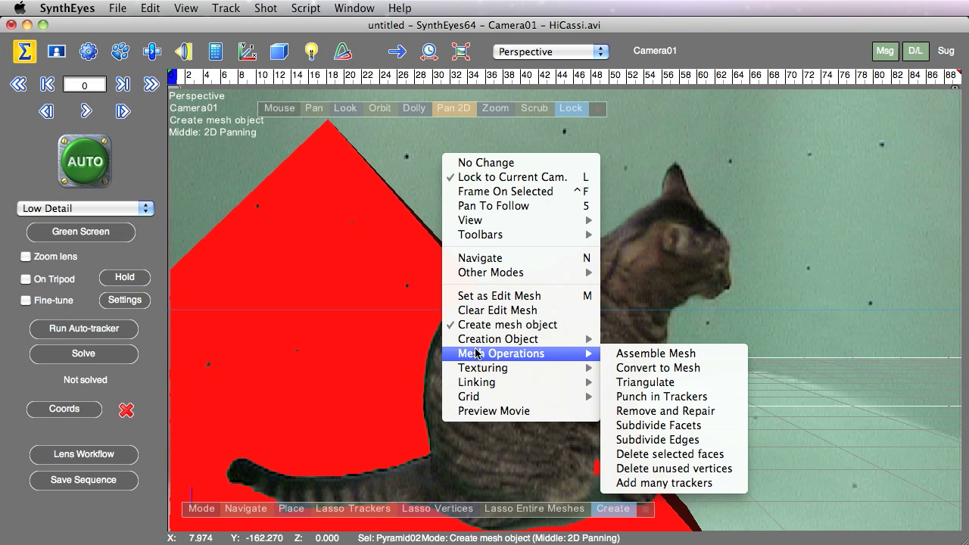
{"action": "mouse_move", "coordinate": [488, 346]}
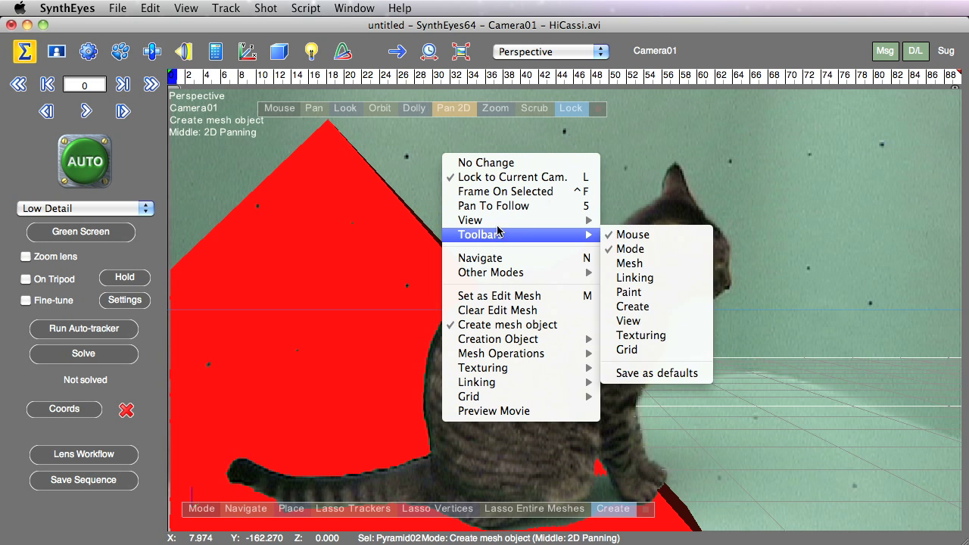
{"action": "mouse_move", "coordinate": [500, 220]}
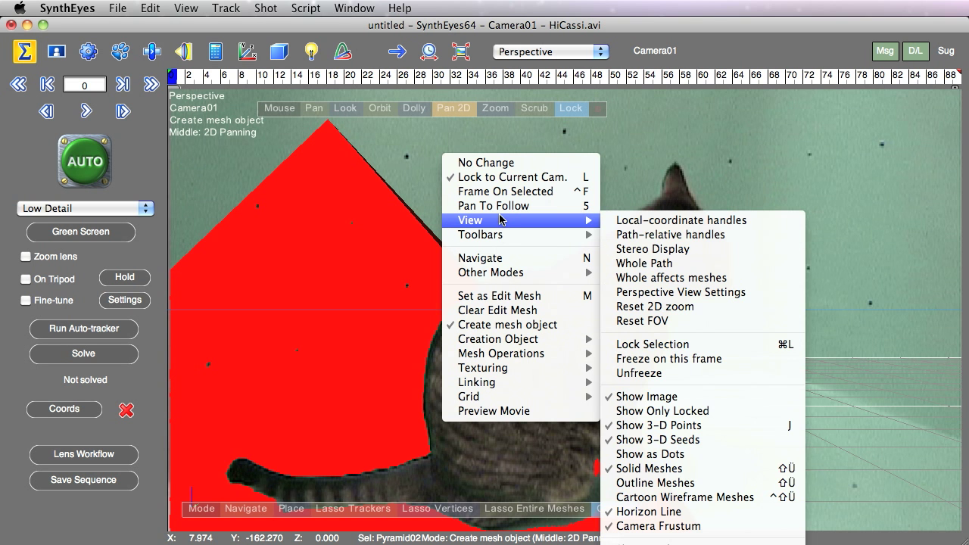
{"action": "left_click", "coordinate": [635, 398]}
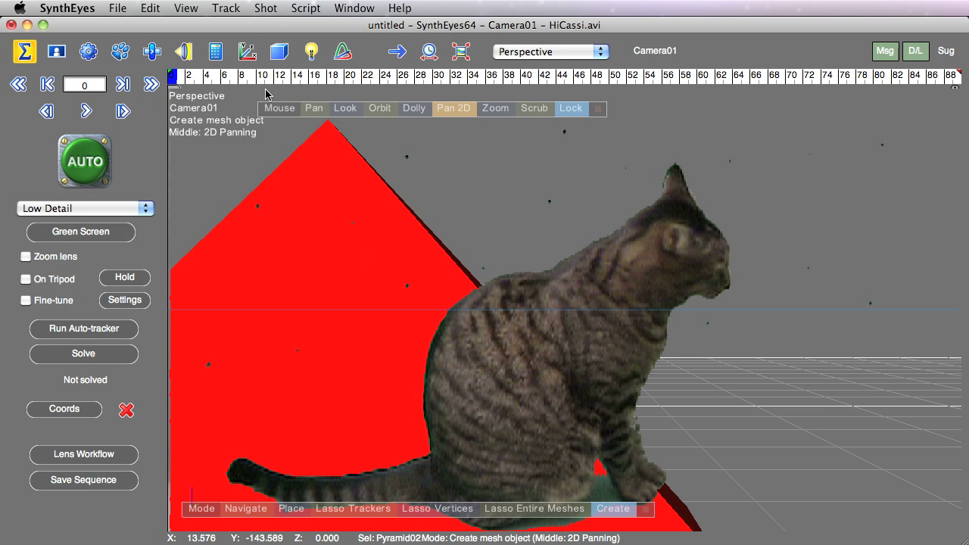
- Open the Projection Screen Creator script's settings for the Camera01 screen again
{"action": "left_click", "coordinate": [295, 9]}
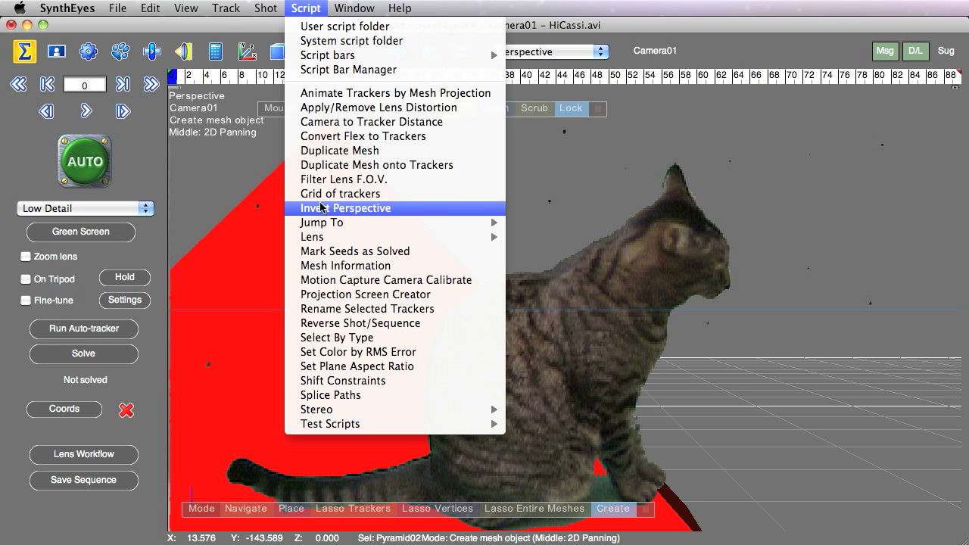
{"action": "left_click", "coordinate": [310, 295]}
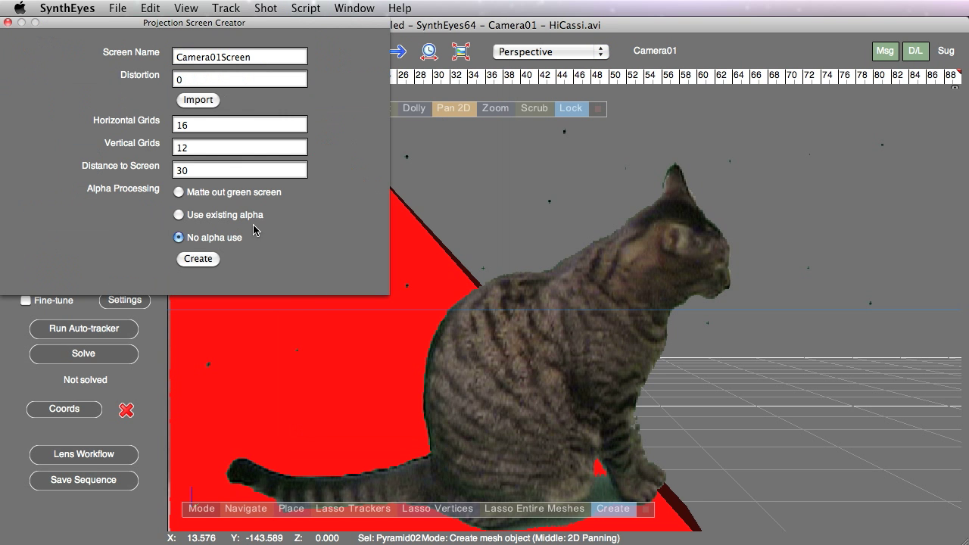